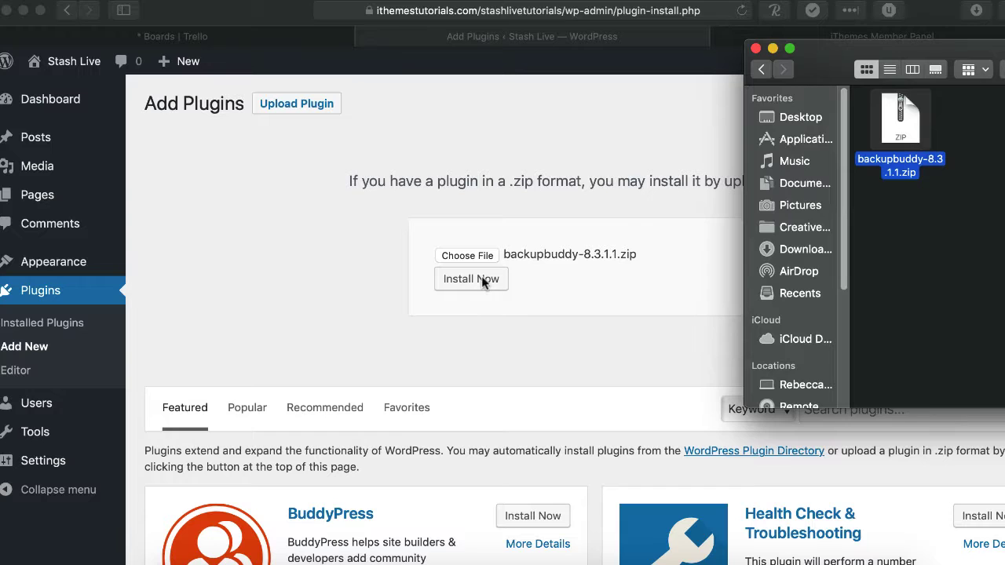
Install the uploaded BackupBuddy 8.3.1.1 zip and activate the plugin.
{"action": "left_click", "coordinate": [486, 288]}
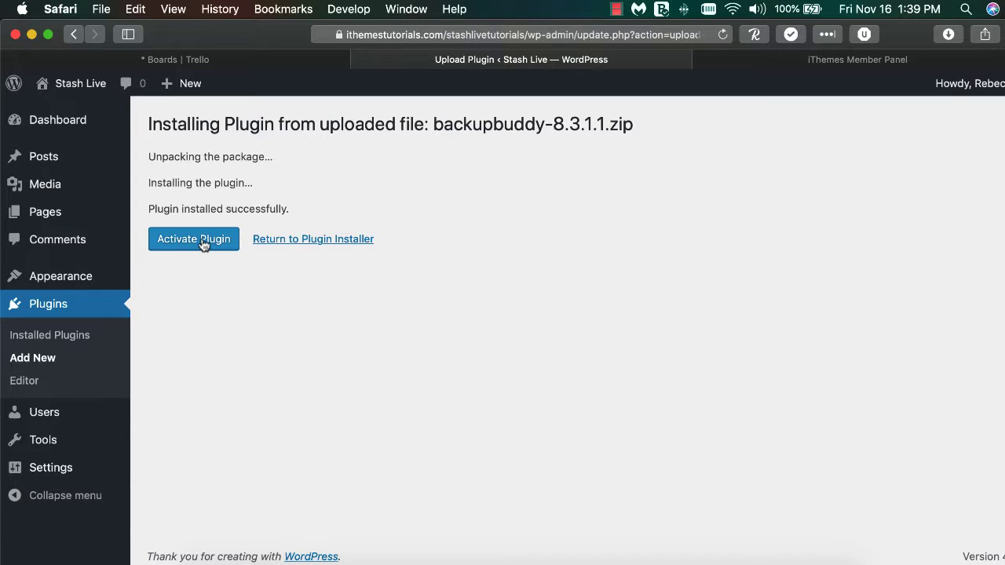
{"action": "left_click", "coordinate": [202, 244]}
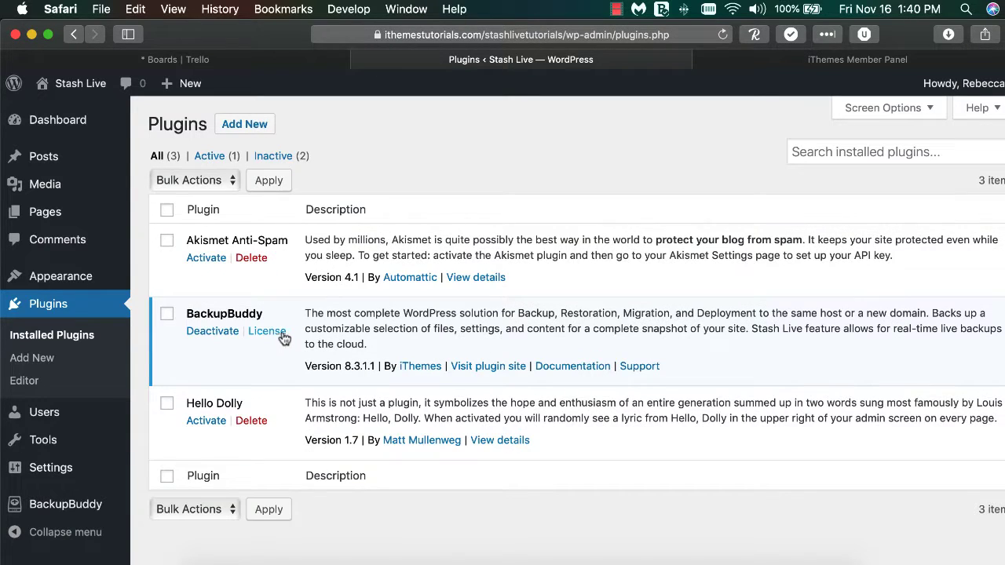
License BackupBuddy with the iThemes membership username and password, then scroll down to the Quick Setup Wizard.
{"action": "left_click", "coordinate": [281, 330]}
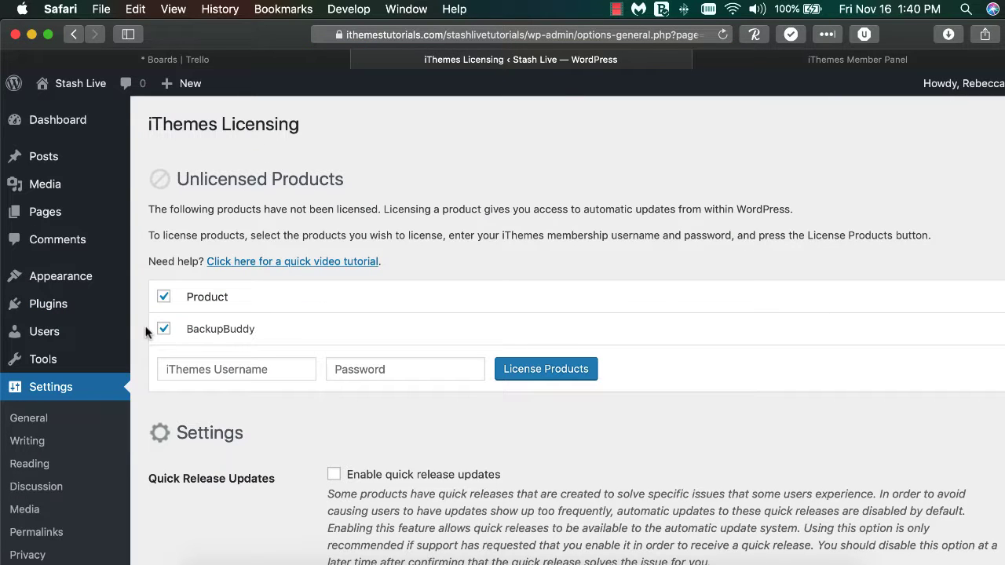
{"action": "left_click", "coordinate": [194, 362]}
{"action": "type", "text": "rdiamond"}
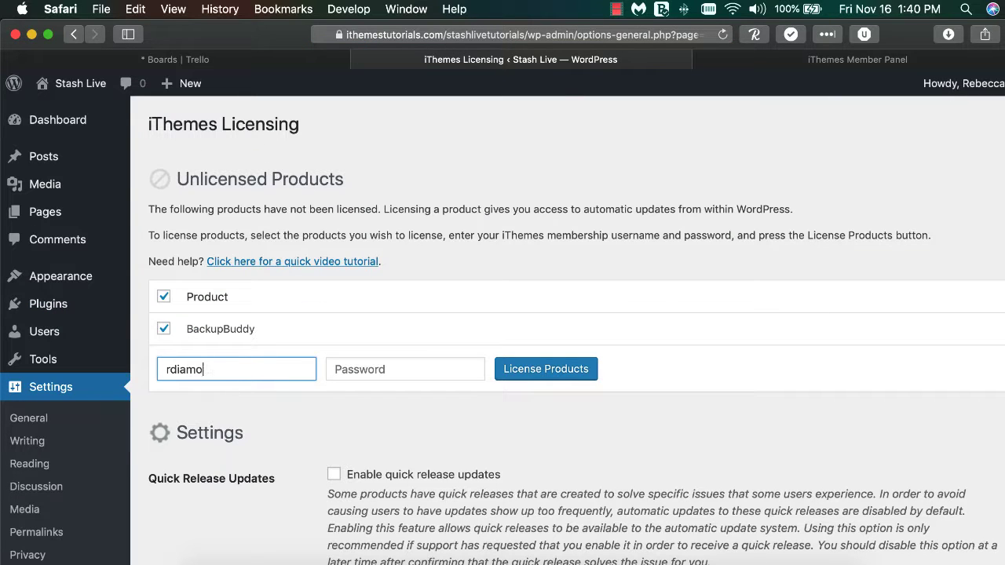
{"action": "left_click", "coordinate": [376, 369]}
{"action": "key", "text": "super+v"}
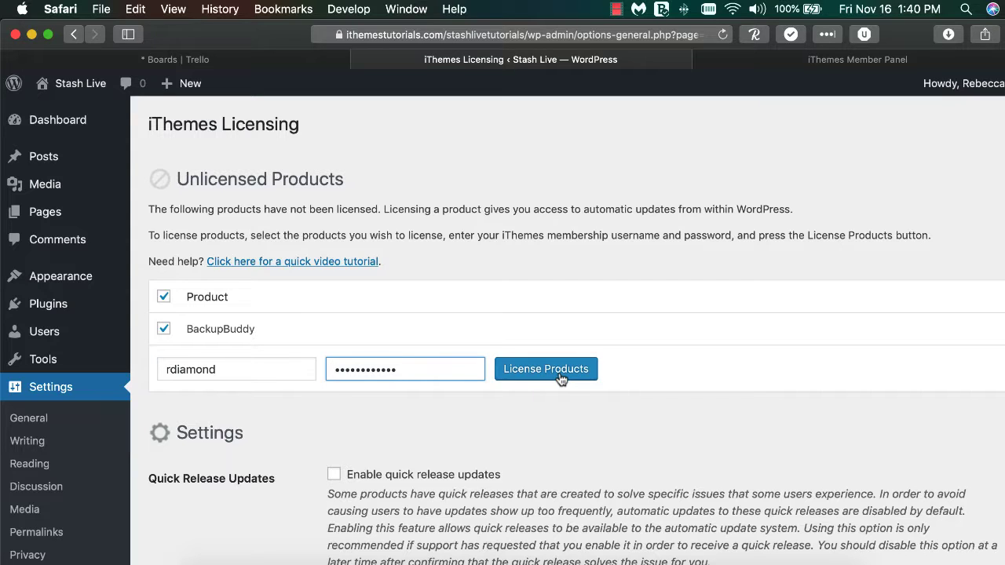
{"action": "left_click", "coordinate": [518, 378]}
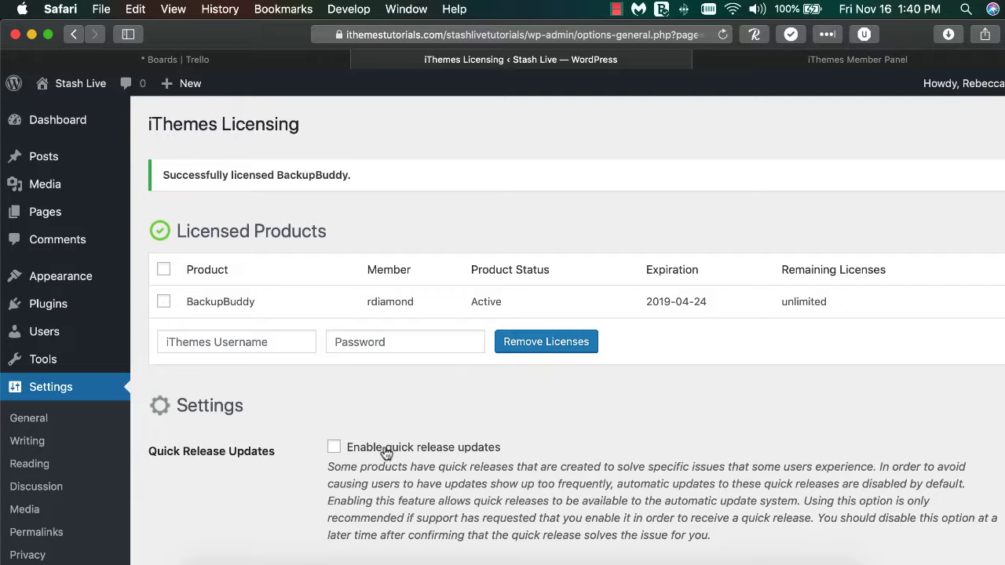
{"action": "scroll", "coordinate": [181, 393], "scroll_direction": "down", "scroll_amount": 1}
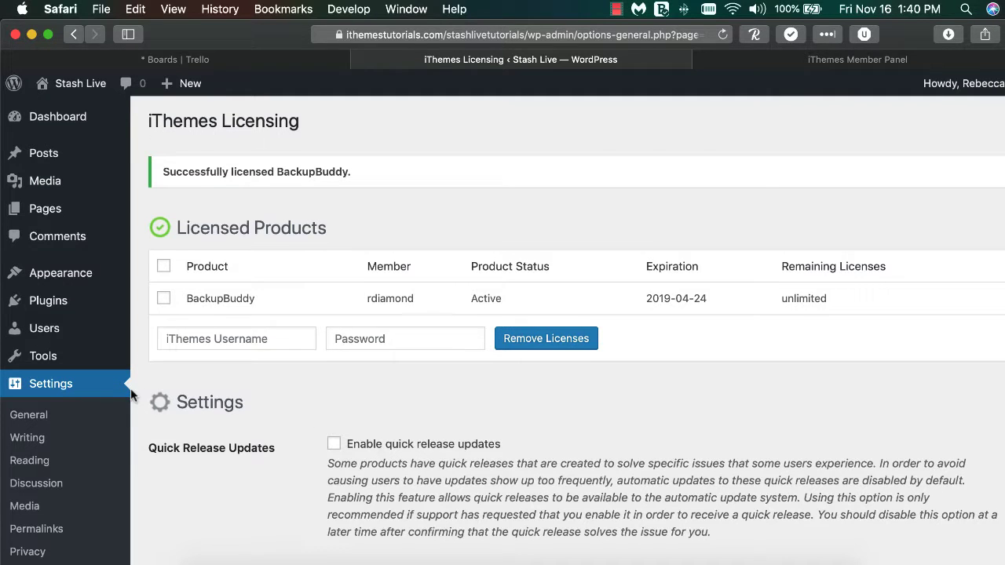
{"action": "scroll", "coordinate": [224, 392], "scroll_direction": "down", "scroll_amount": 5}
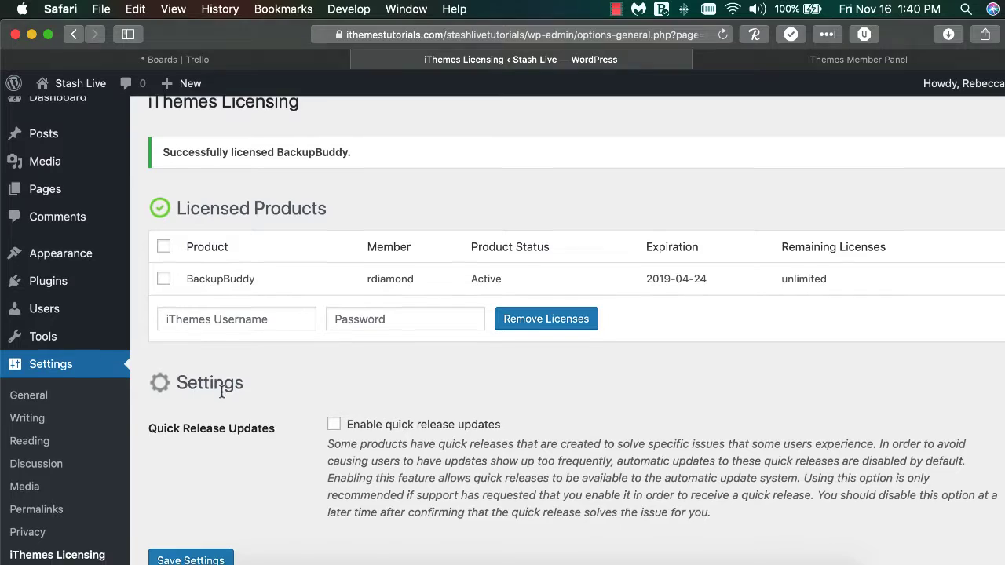
{"action": "scroll", "coordinate": [219, 391], "scroll_direction": "down", "scroll_amount": 3}
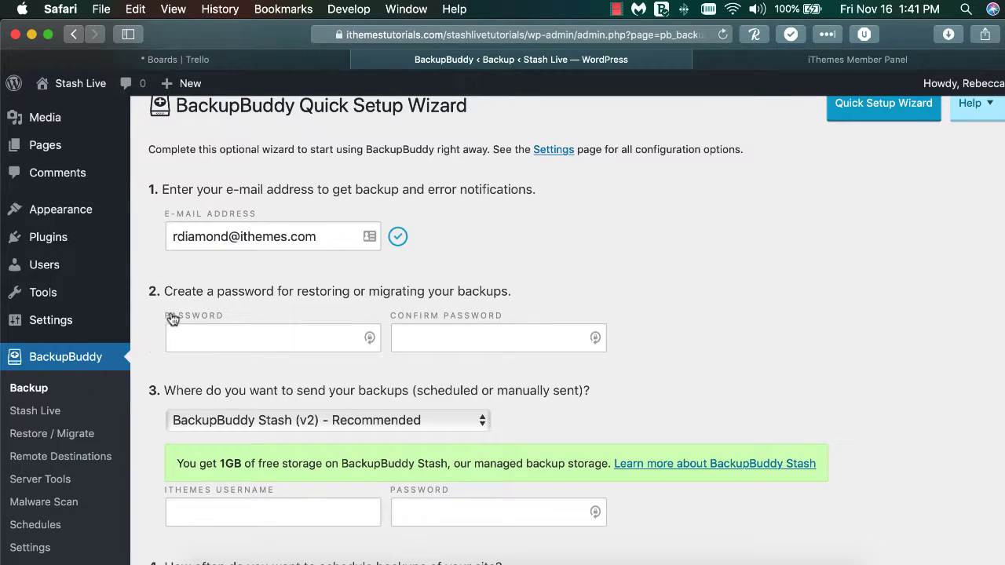
{"action": "scroll", "coordinate": [167, 295], "scroll_direction": "up", "scroll_amount": 3}
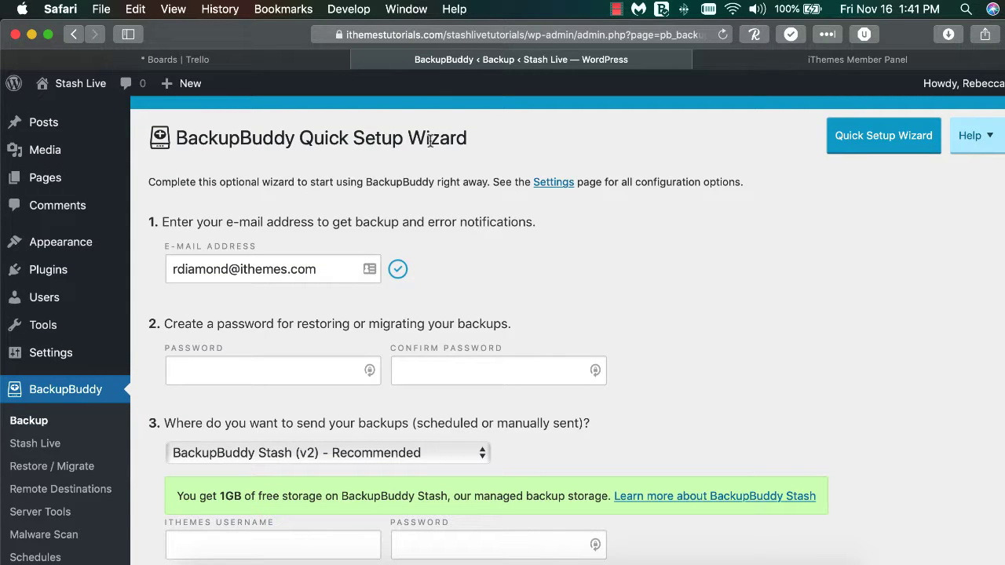
{"action": "scroll", "coordinate": [367, 202], "scroll_direction": "down", "scroll_amount": 1}
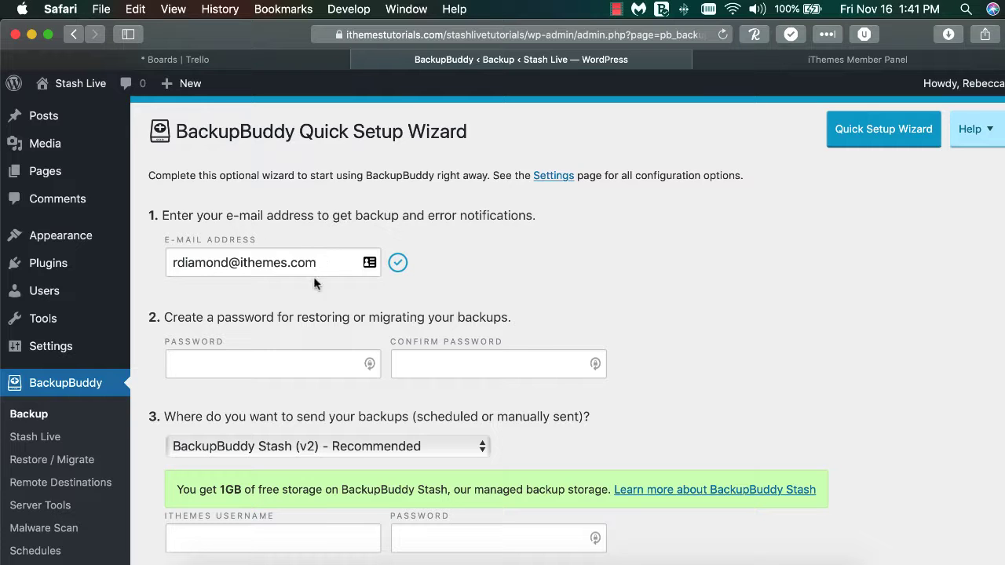
{"action": "scroll", "coordinate": [307, 299], "scroll_direction": "down", "scroll_amount": 1}
{"action": "scroll", "coordinate": [279, 331], "scroll_direction": "down", "scroll_amount": 5}
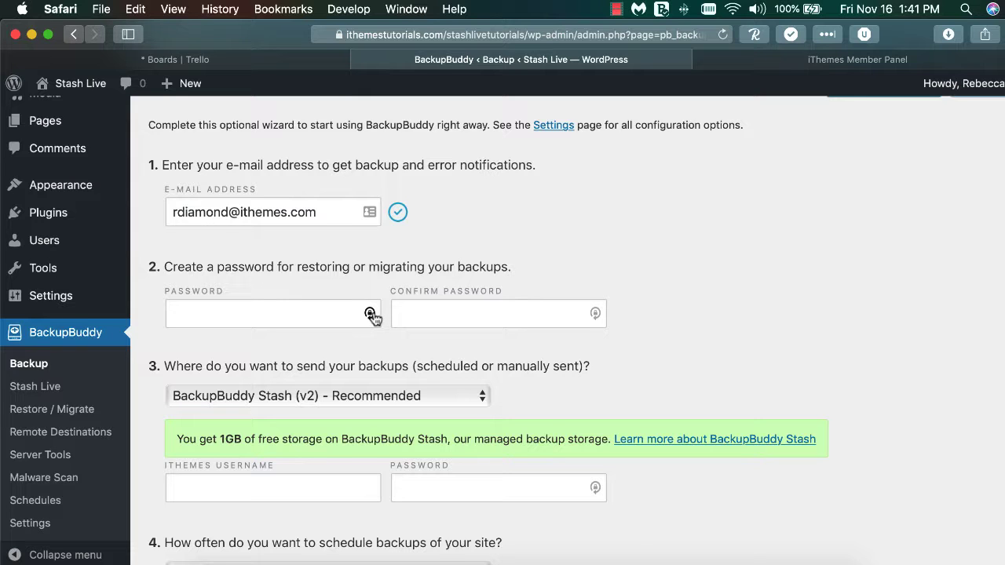
{"action": "scroll", "coordinate": [374, 314], "scroll_direction": "down", "scroll_amount": 10}
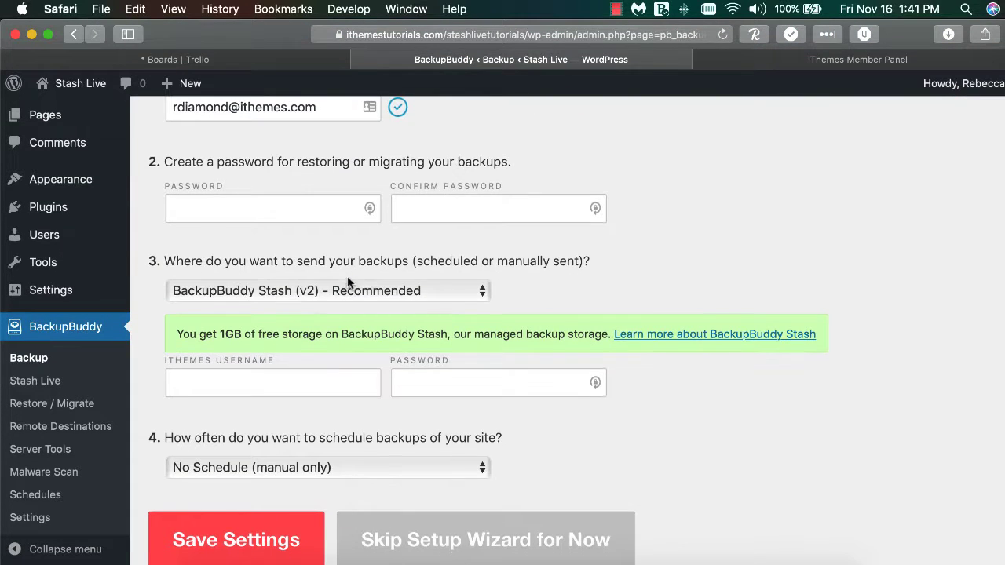
{"action": "left_click", "coordinate": [394, 288]}
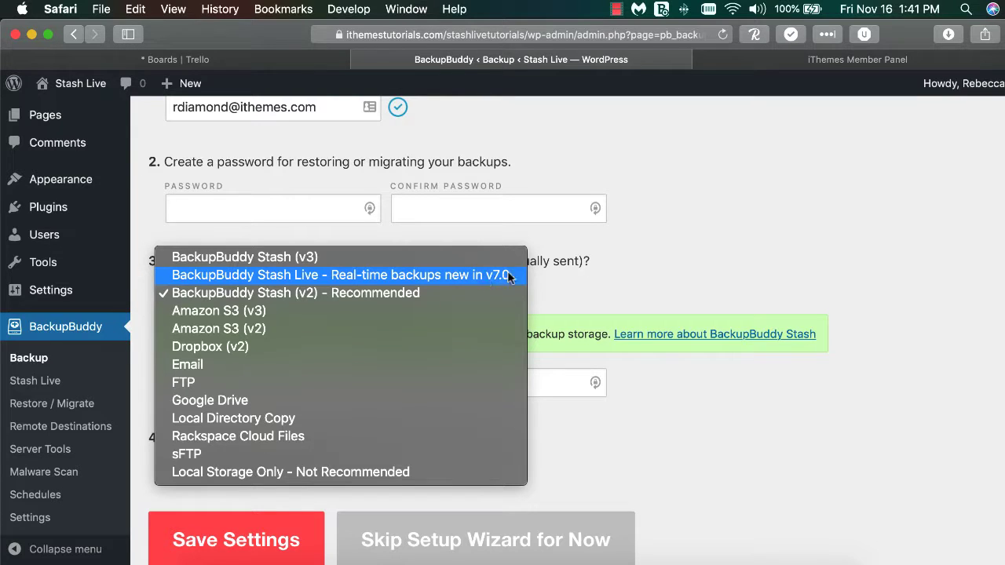
{"action": "left_click", "coordinate": [562, 276]}
{"action": "scroll", "coordinate": [357, 328], "scroll_direction": "down", "scroll_amount": 1}
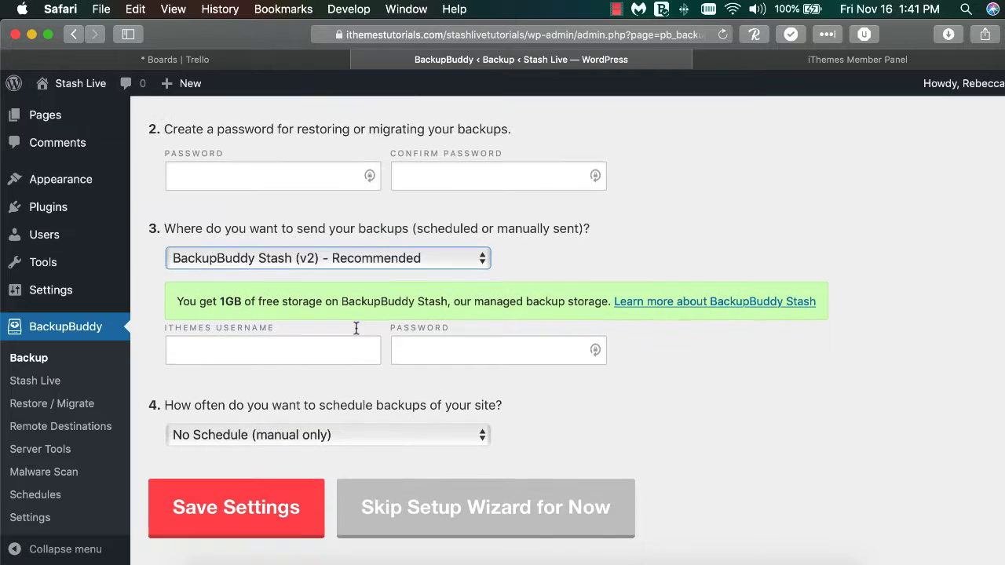
{"action": "left_click", "coordinate": [314, 362]}
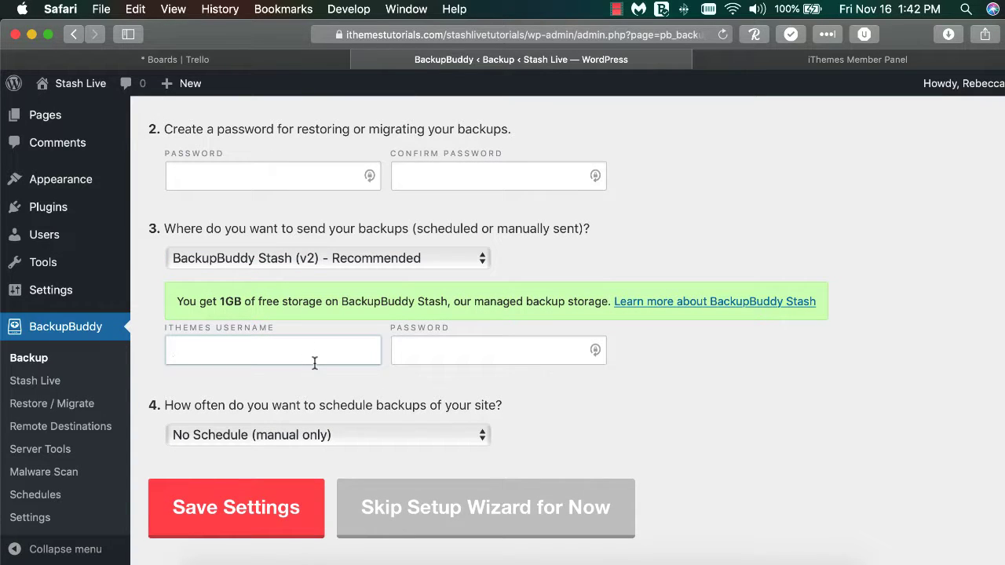
Enter the iThemes Stash username, pick the Active Blogger schedule, and save the wizard settings.
{"action": "type", "text": "rdiamond"}
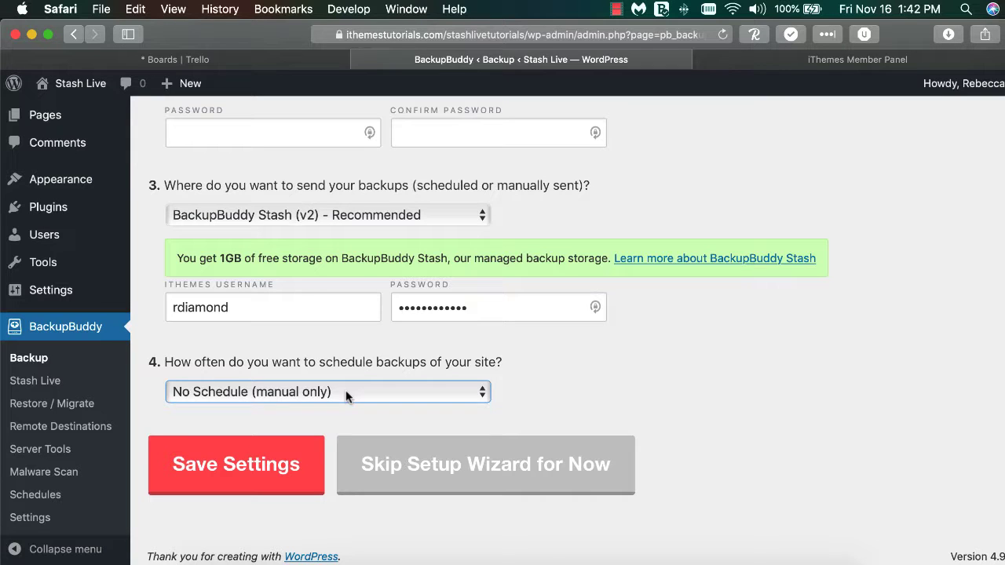
{"action": "left_click", "coordinate": [345, 392]}
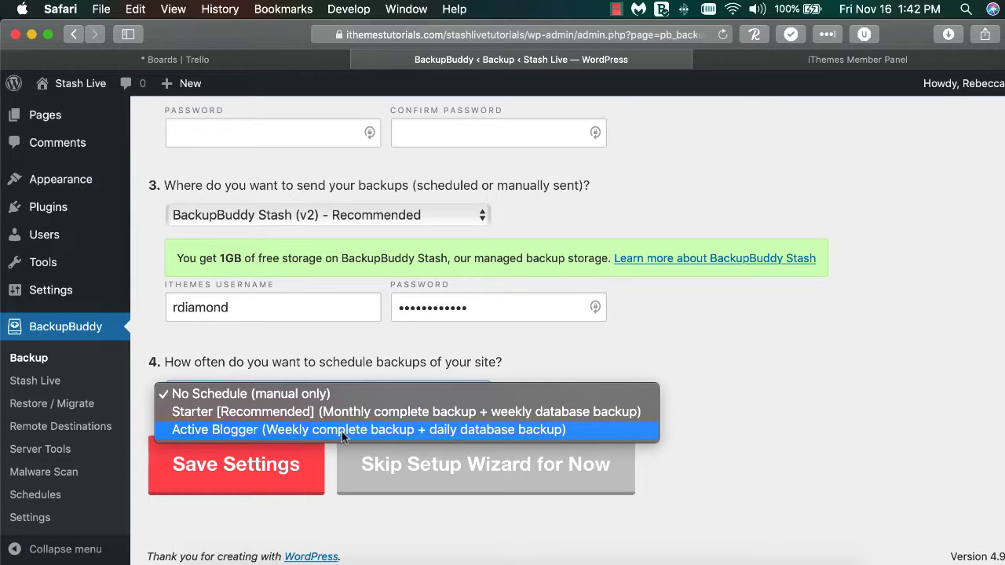
{"action": "left_click", "coordinate": [438, 431]}
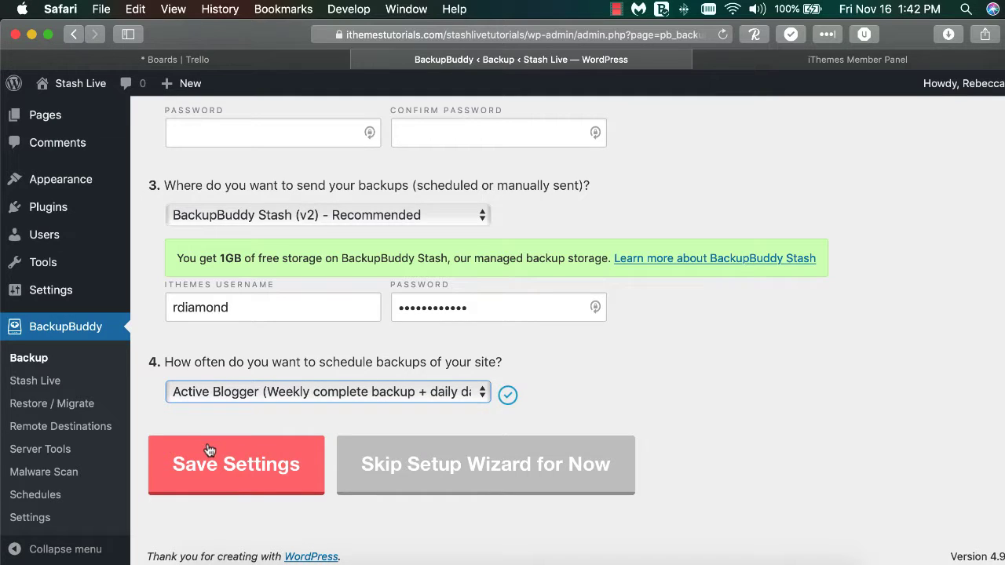
{"action": "left_click", "coordinate": [209, 450]}
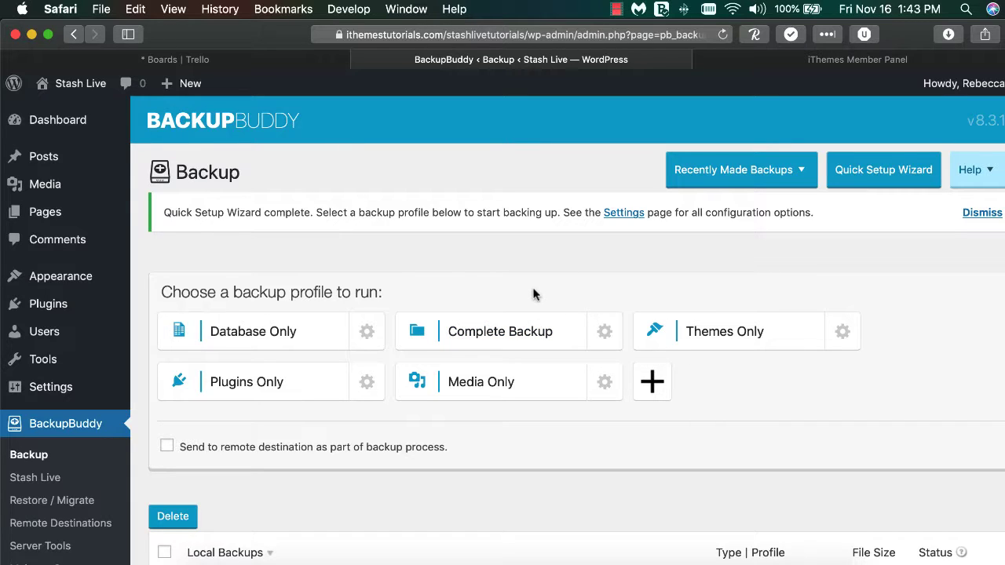
Run the Complete Backup profile until it finishes with a 14.03 MB archive.
{"action": "left_click", "coordinate": [515, 333]}
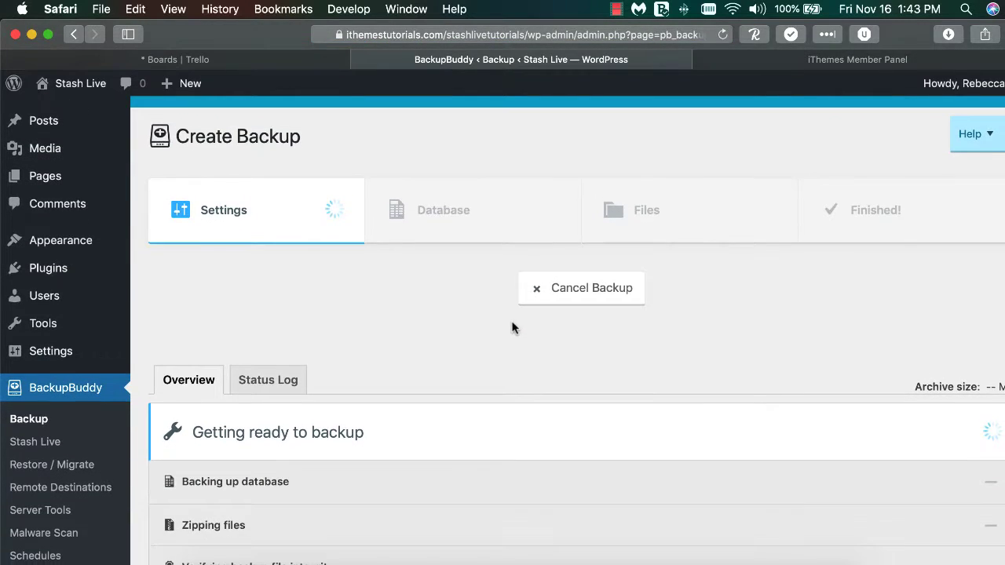
{"action": "scroll", "coordinate": [514, 328], "scroll_direction": "down", "scroll_amount": 5}
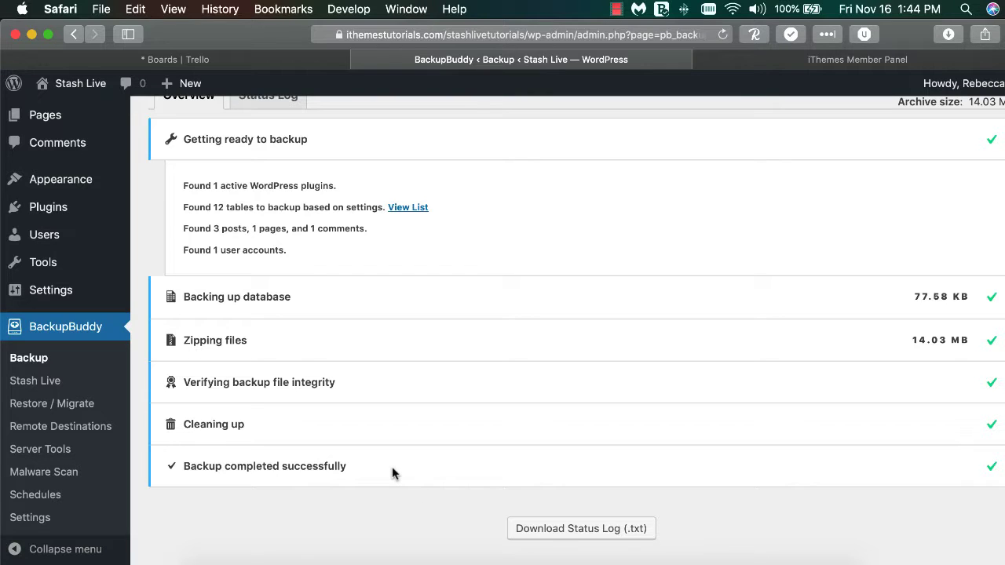
{"action": "scroll", "coordinate": [391, 466], "scroll_direction": "up", "scroll_amount": 5}
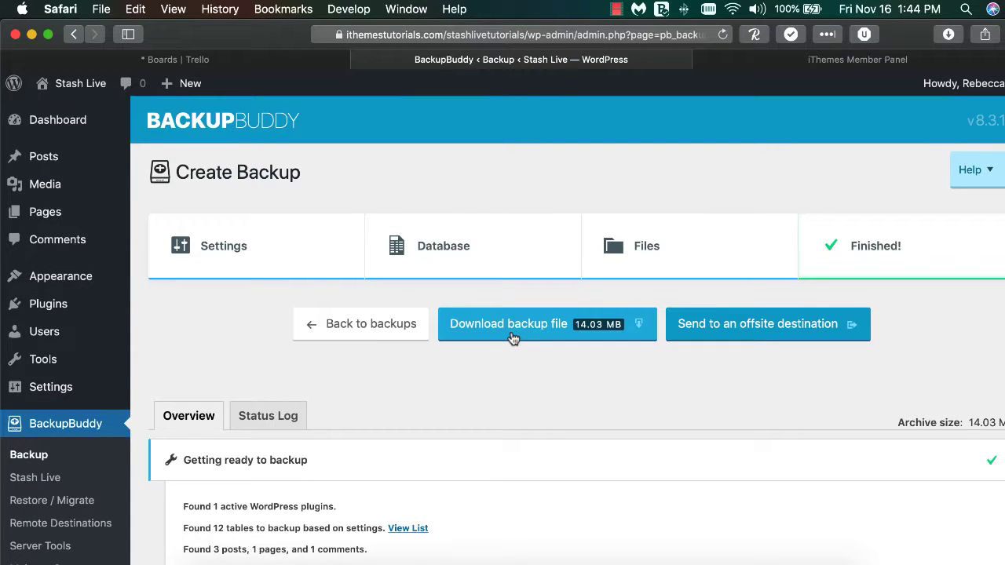
Send the 14.03 MB backup offsite to My Stash (v2) and confirm it under Recently Sent Files.
{"action": "left_click", "coordinate": [738, 330]}
{"action": "scroll", "coordinate": [518, 444], "scroll_direction": "down", "scroll_amount": 1}
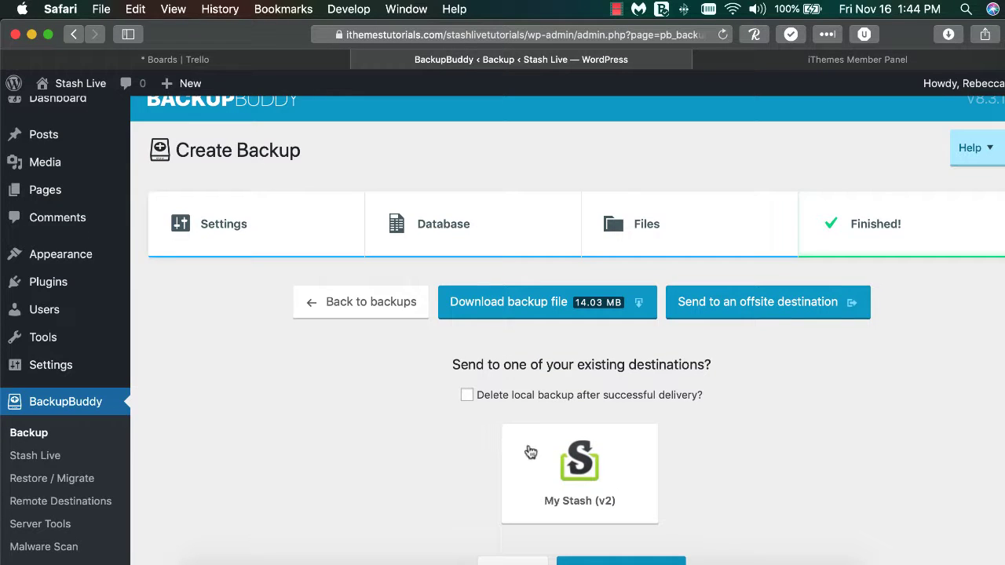
{"action": "left_click", "coordinate": [473, 559]}
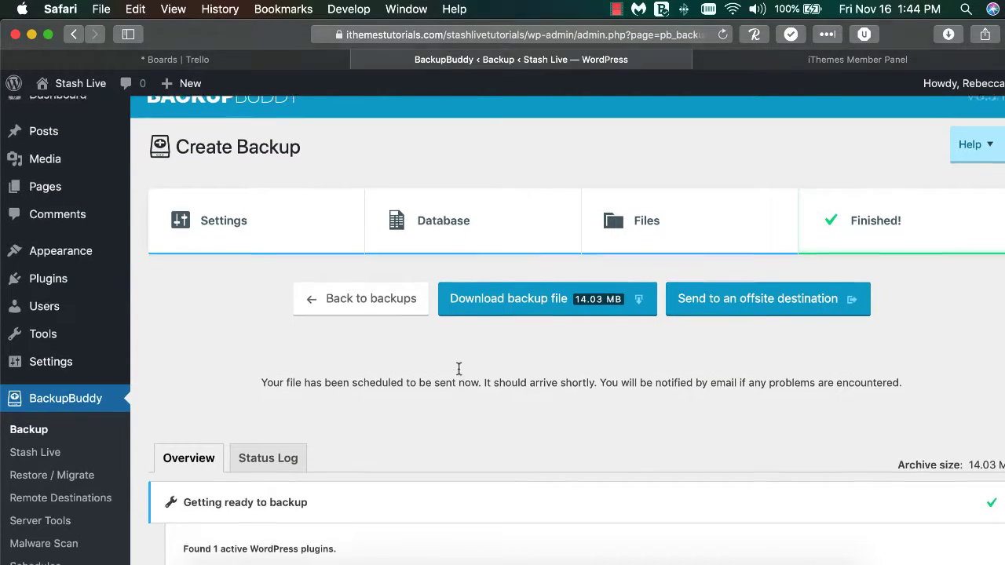
{"action": "scroll", "coordinate": [457, 368], "scroll_direction": "down", "scroll_amount": 1}
{"action": "scroll", "coordinate": [454, 359], "scroll_direction": "down", "scroll_amount": 5}
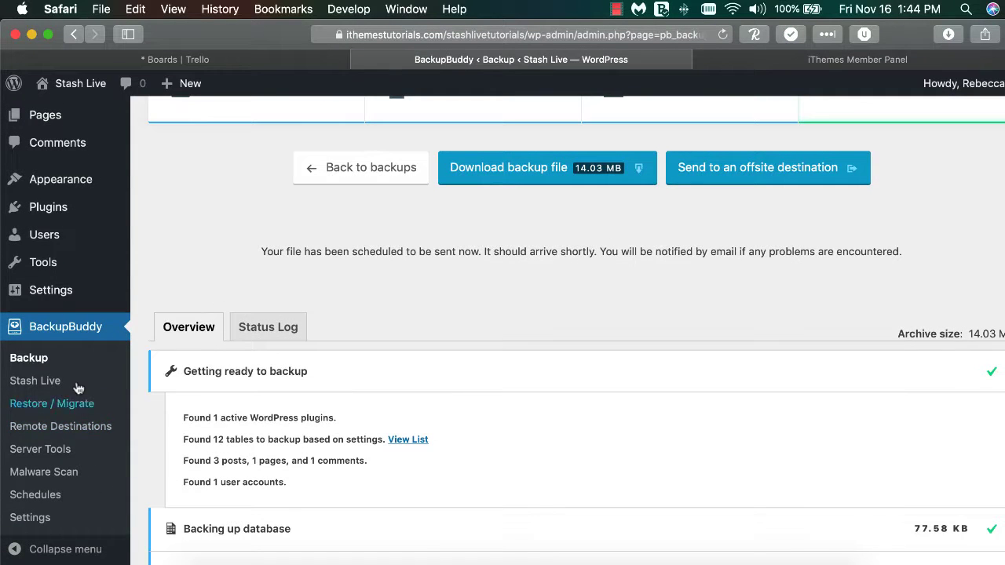
{"action": "left_click", "coordinate": [87, 428]}
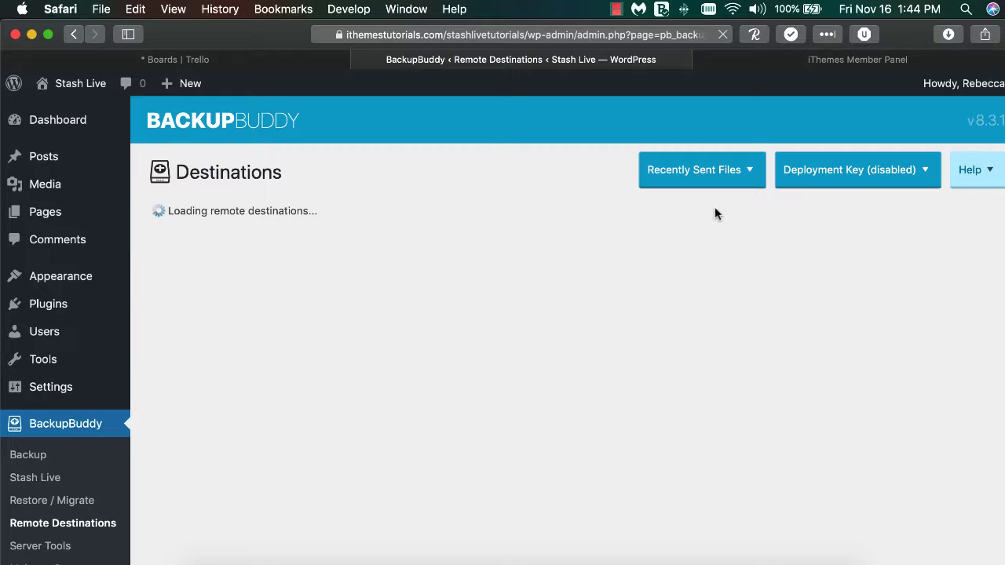
{"action": "left_click", "coordinate": [717, 174]}
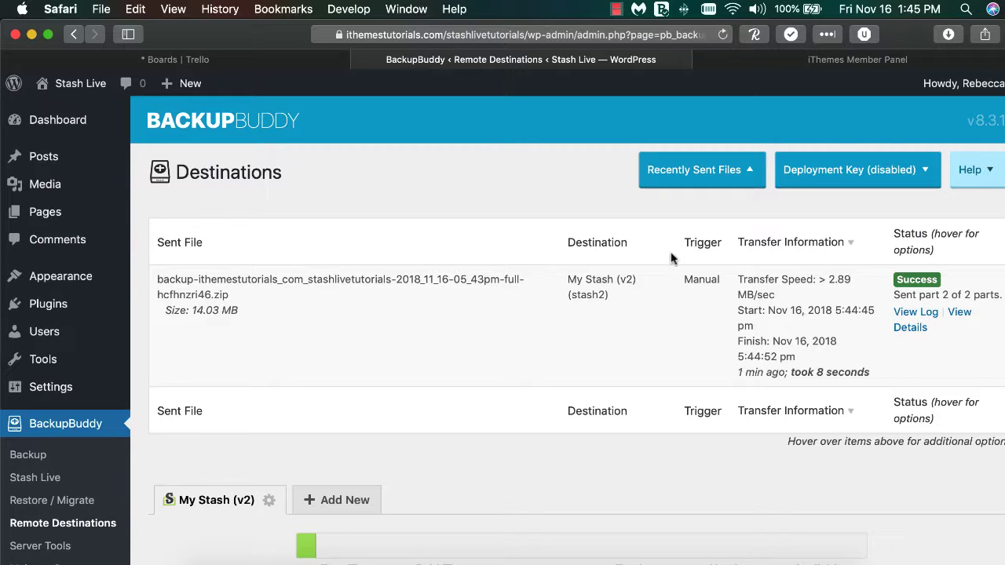
Check the Stash page in the iThemes Member Panel for the Nov 16, 2018 stashlivetutorials backup.
{"action": "key", "text": "ctrl+Tab"}
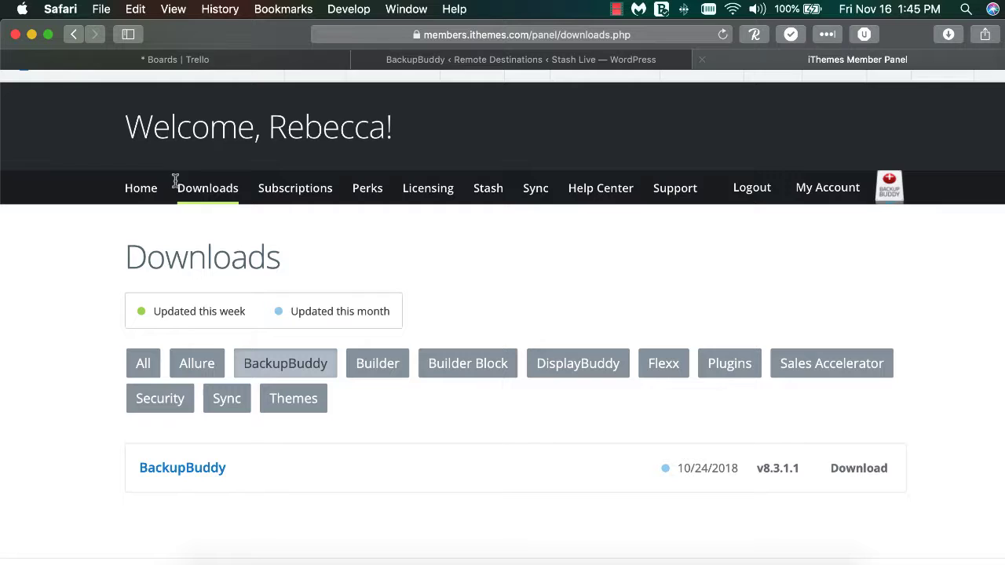
{"action": "left_click", "coordinate": [485, 189]}
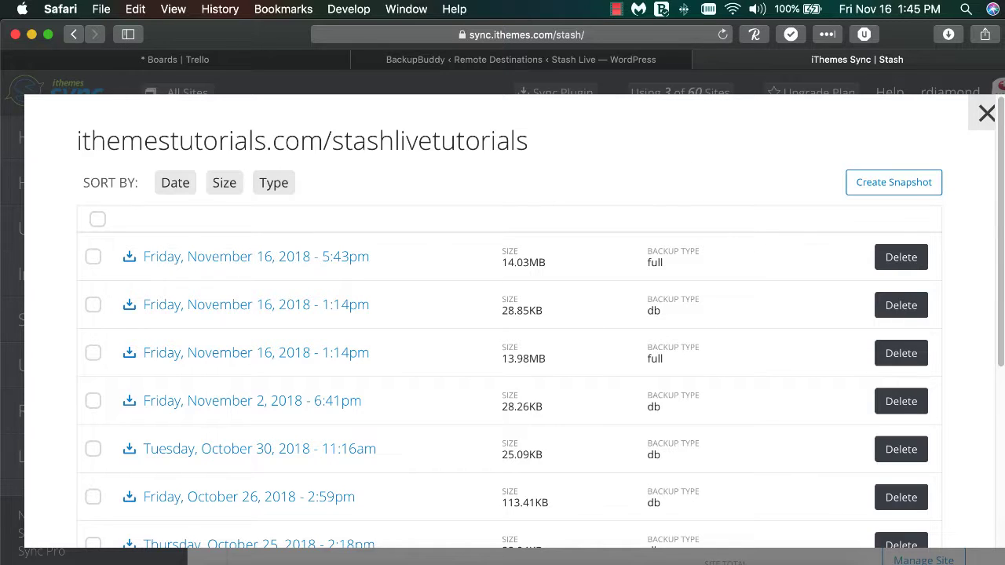
{"action": "left_click", "coordinate": [987, 113]}
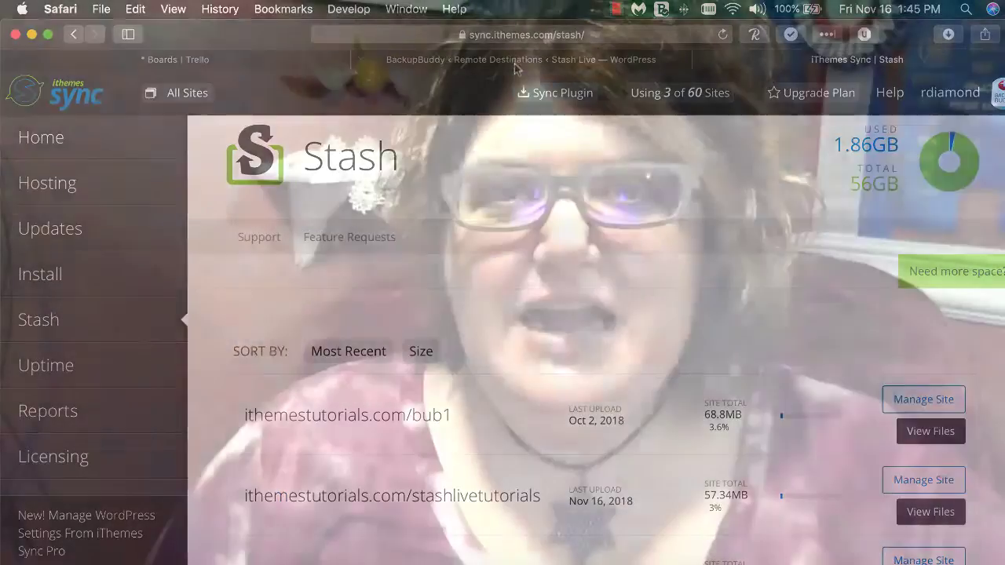